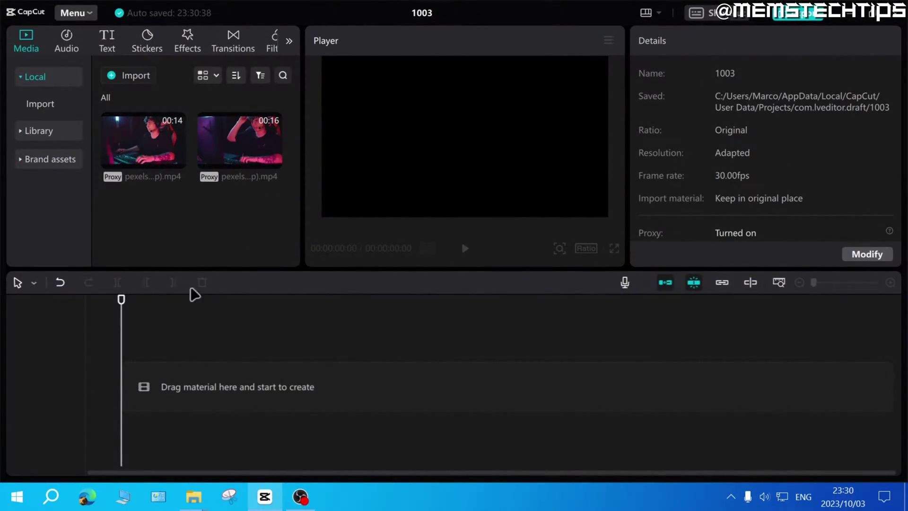
- Place both pexels clips back-to-back on the timeline as a 29-second sequence
drag(263, 208, 139, 151)
click(188, 225)
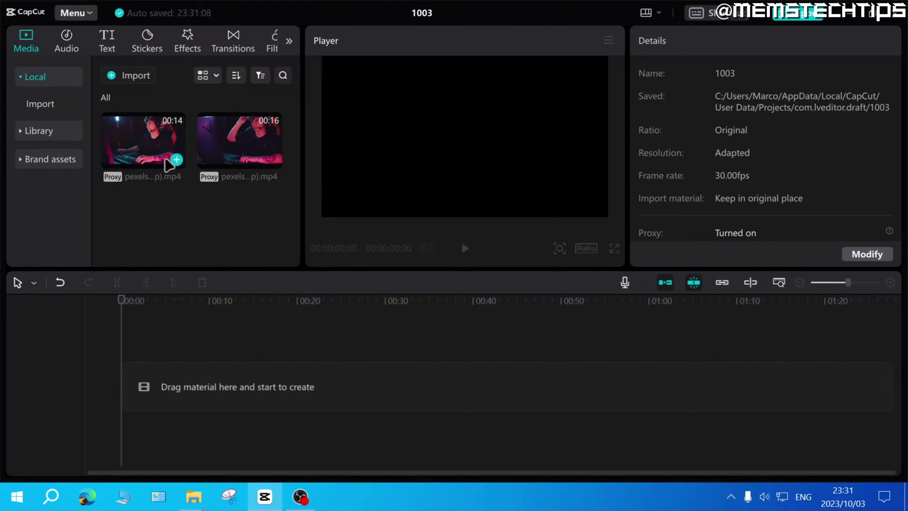
drag(241, 213, 136, 394)
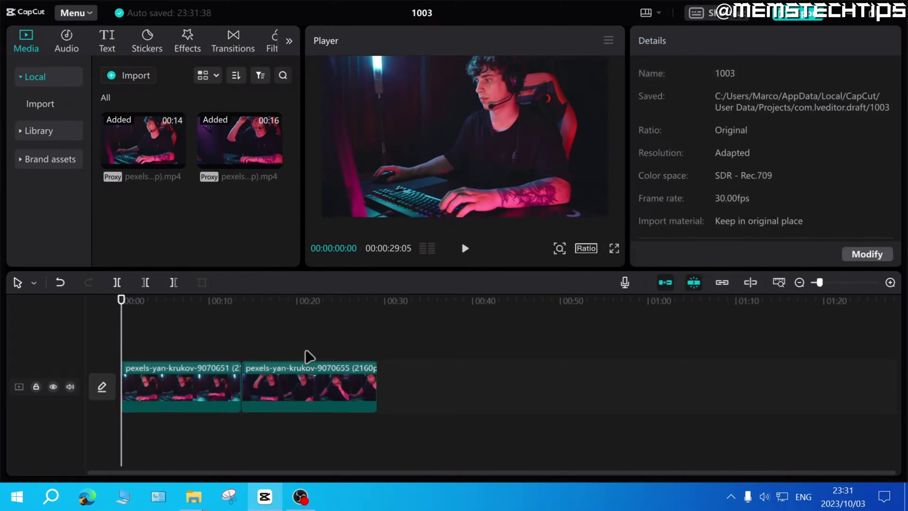
- Move the playhead to the footage end, then retitle the export 'Export Test'
drag(122, 300, 401, 320)
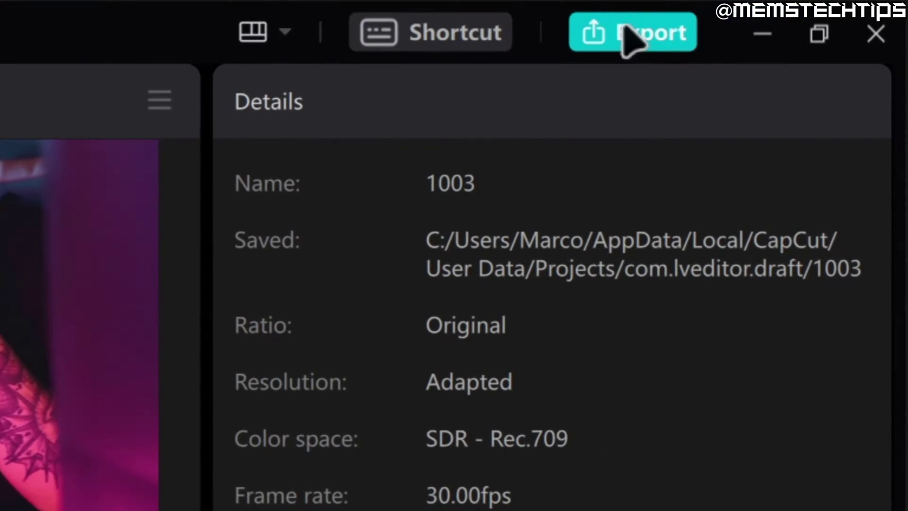
click(670, 26)
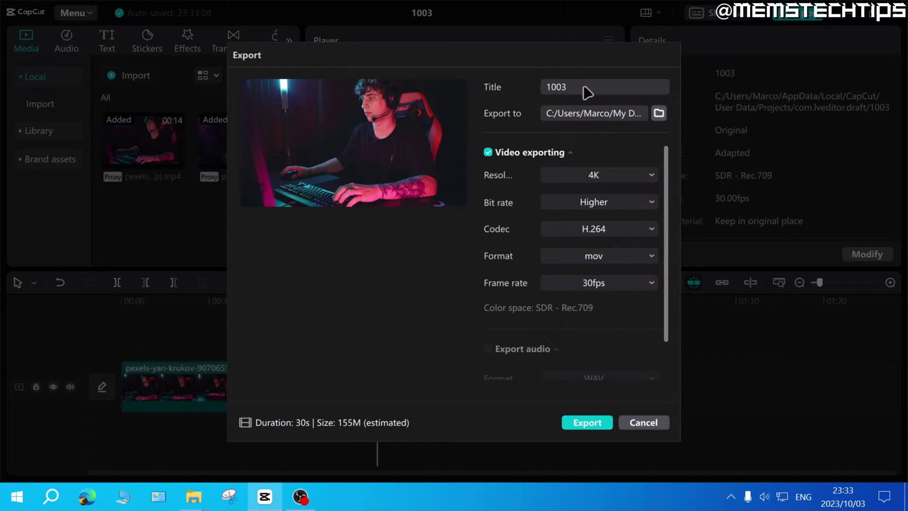
double_click(583, 87)
text(Export Test)
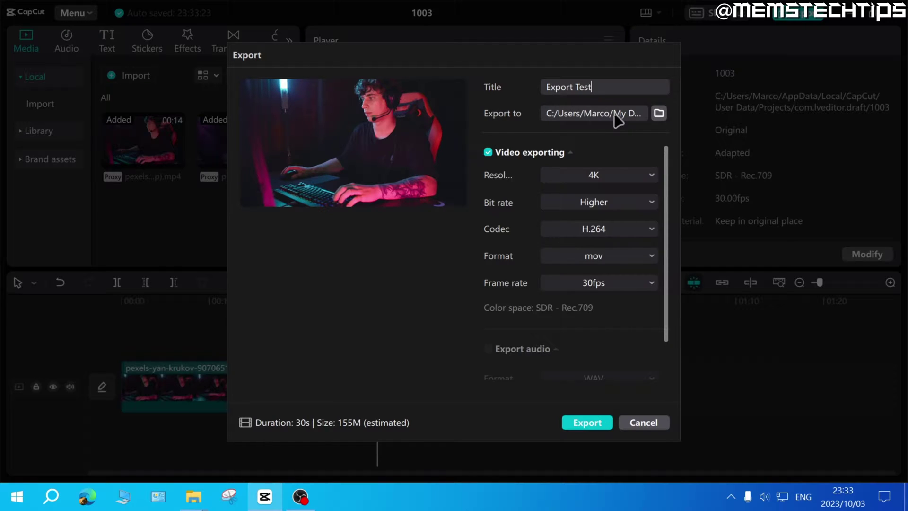
- Change the export destination folder to Desktop
click(660, 114)
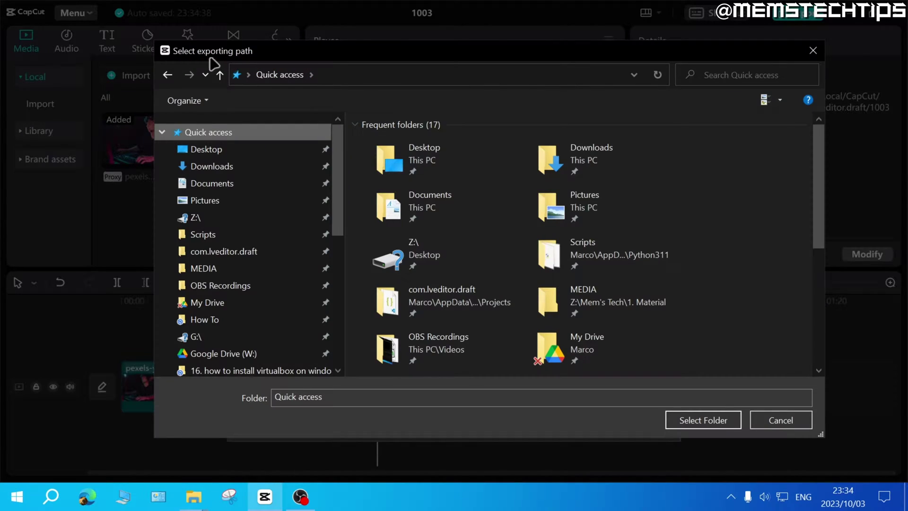
click(233, 150)
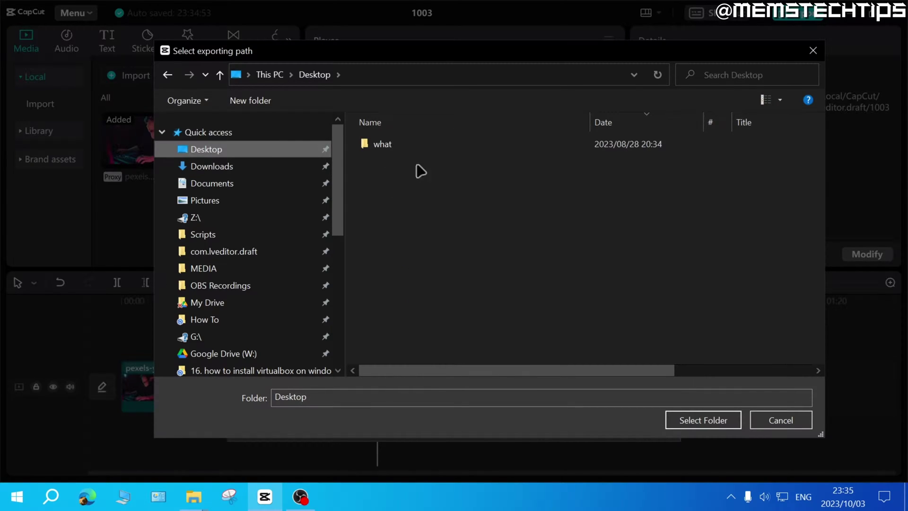
click(704, 421)
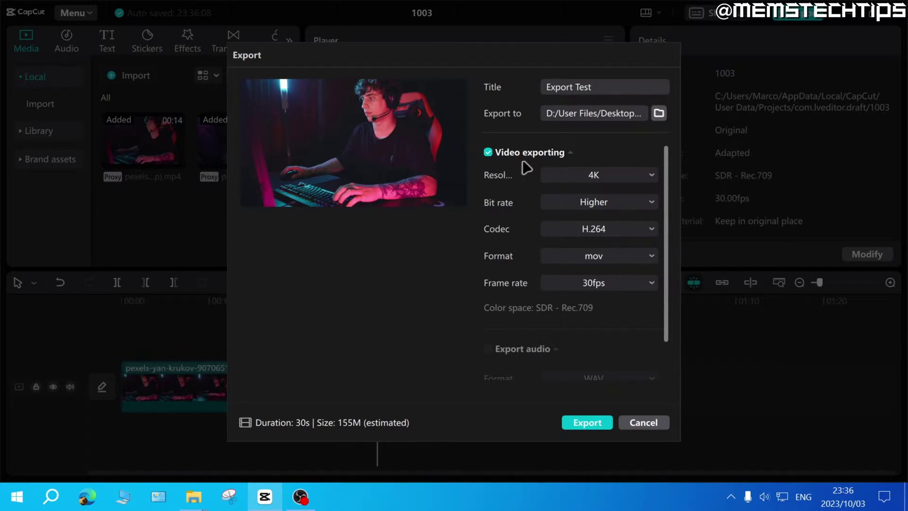
click(653, 178)
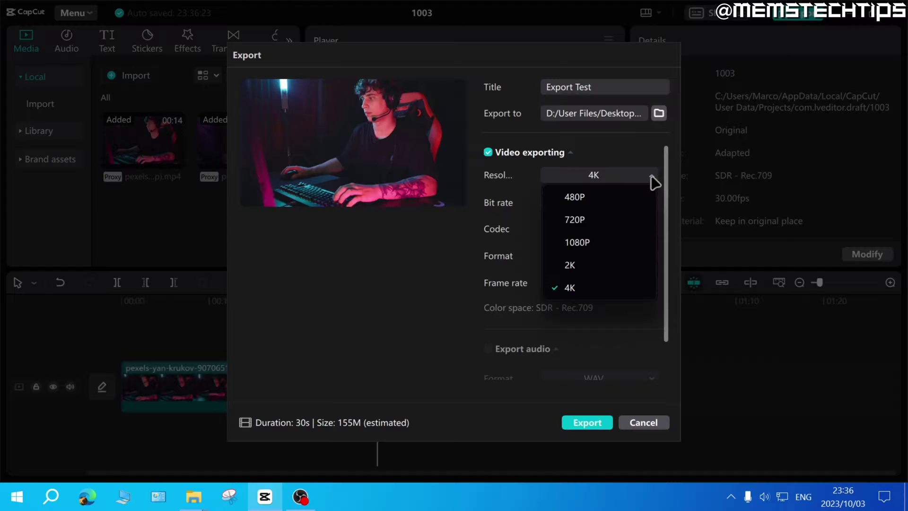
click(618, 289)
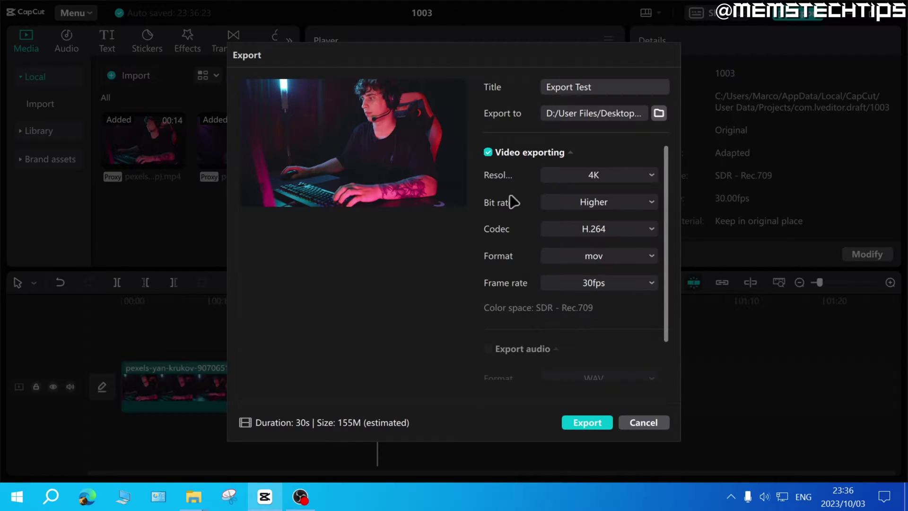
click(642, 208)
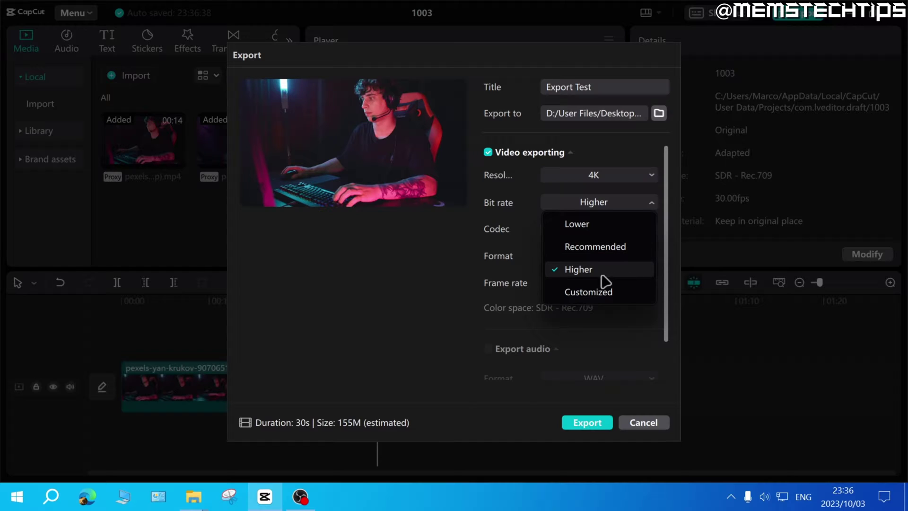
click(621, 297)
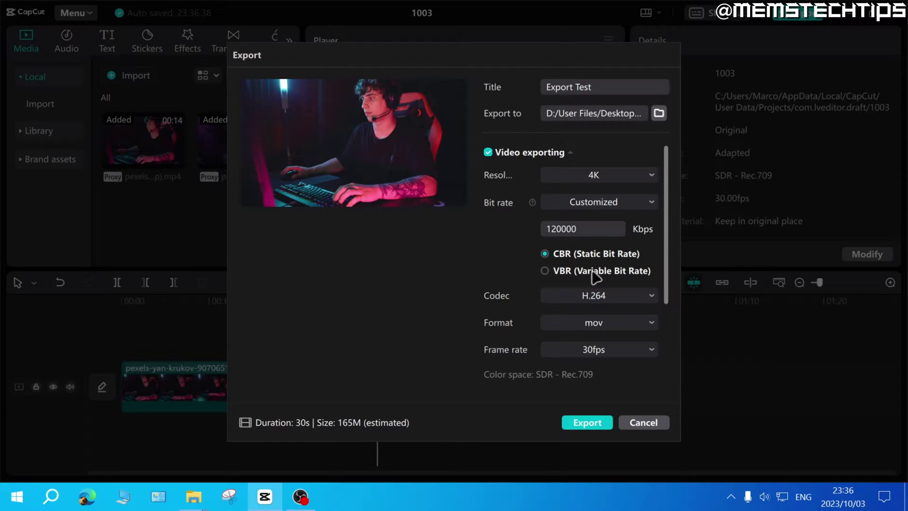
click(636, 204)
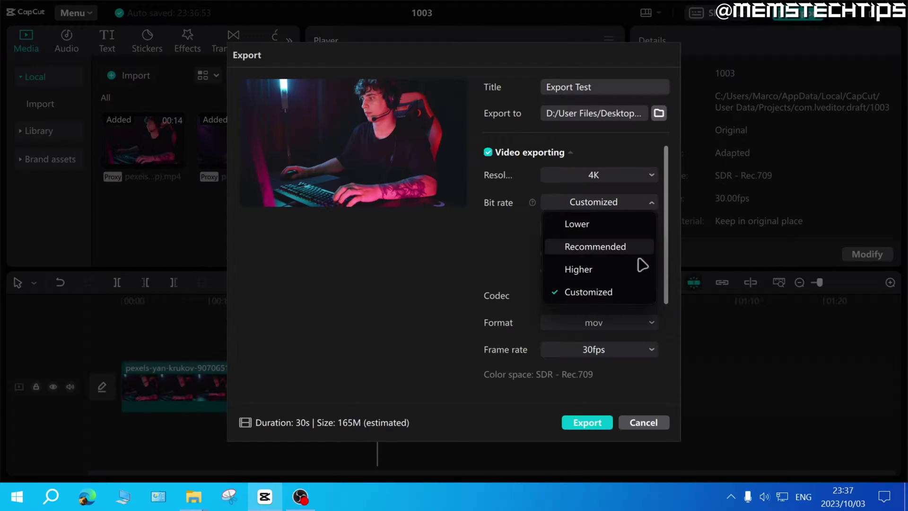
click(601, 270)
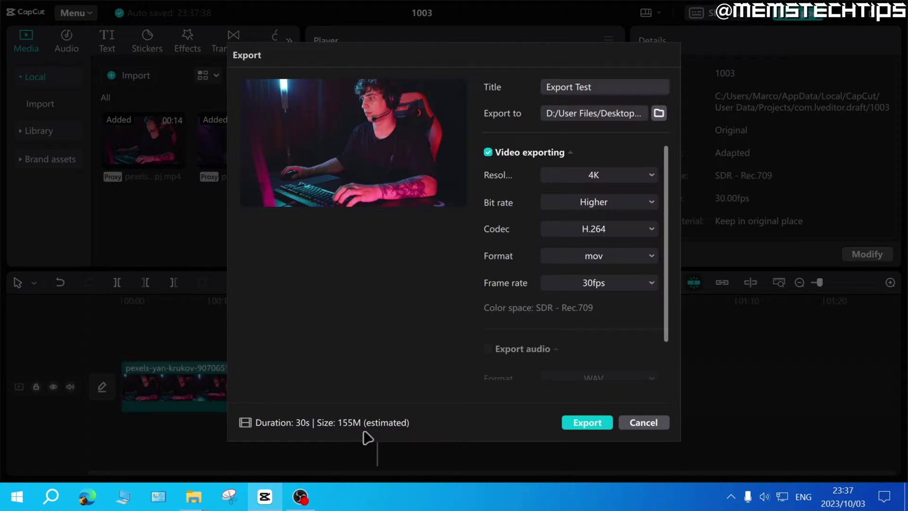
- Keep the H.264 codec and mov format, and change the frame rate to 60fps
click(655, 238)
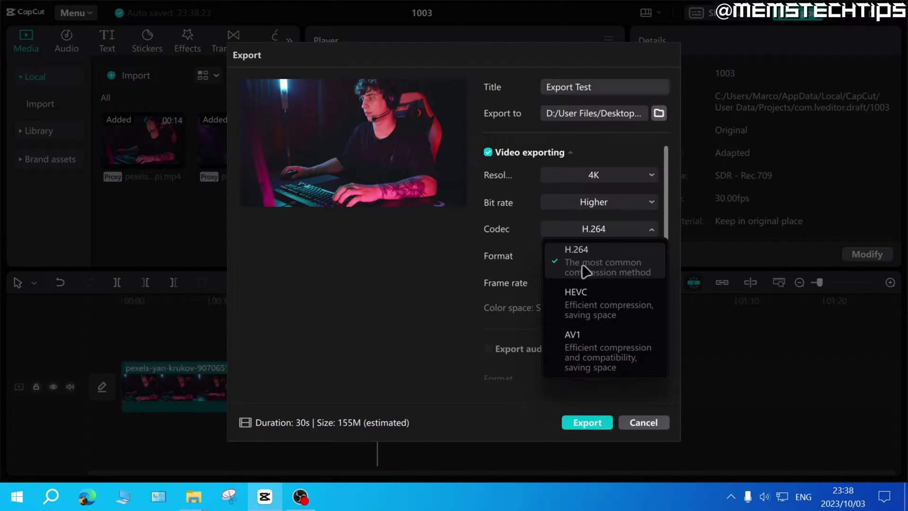
click(628, 263)
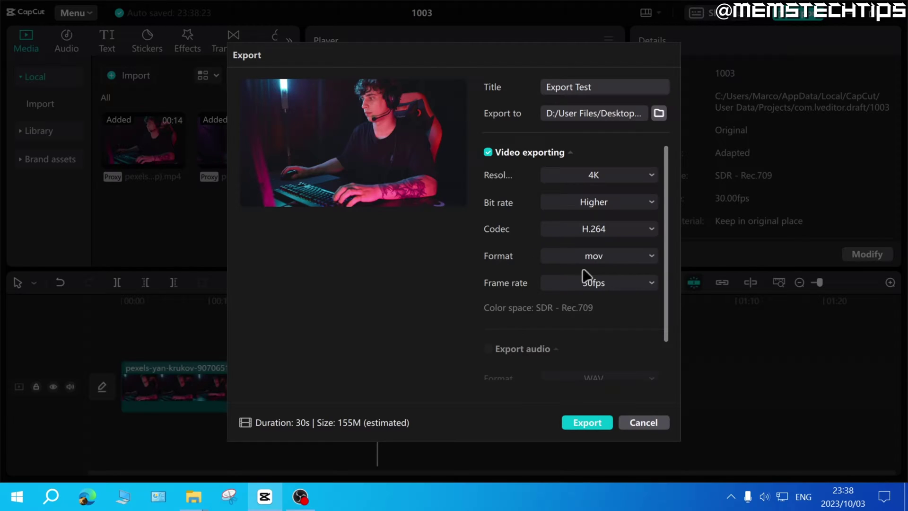
click(655, 259)
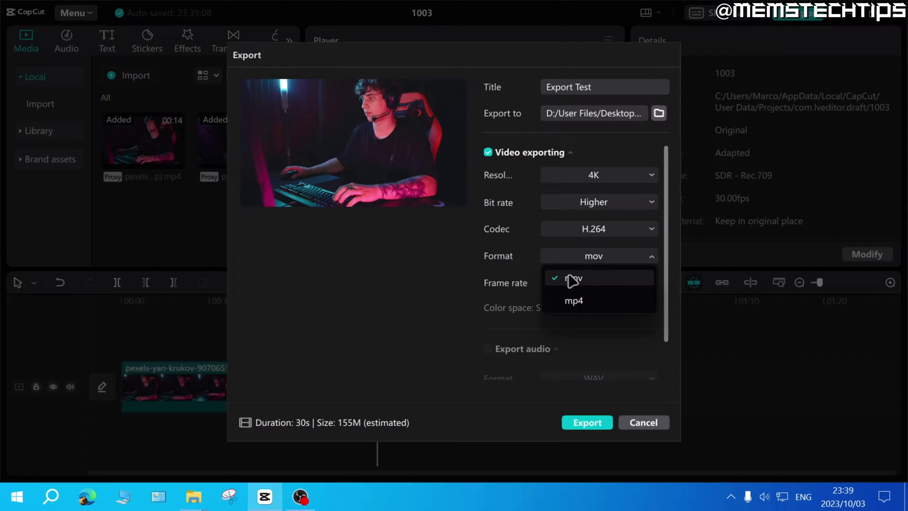
click(594, 280)
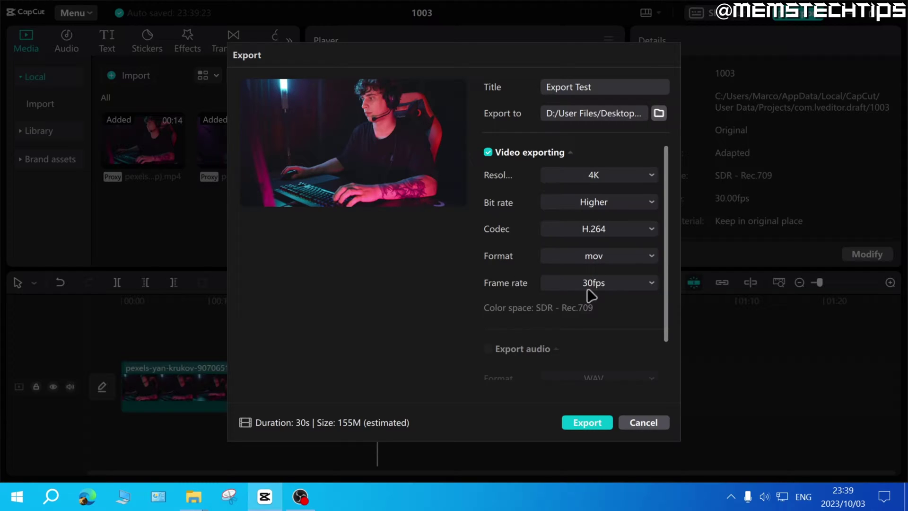
click(652, 284)
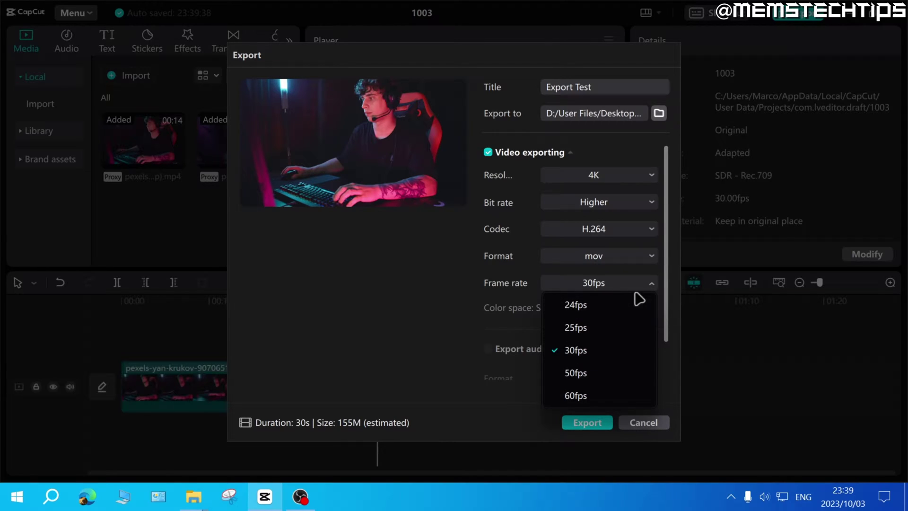
click(606, 398)
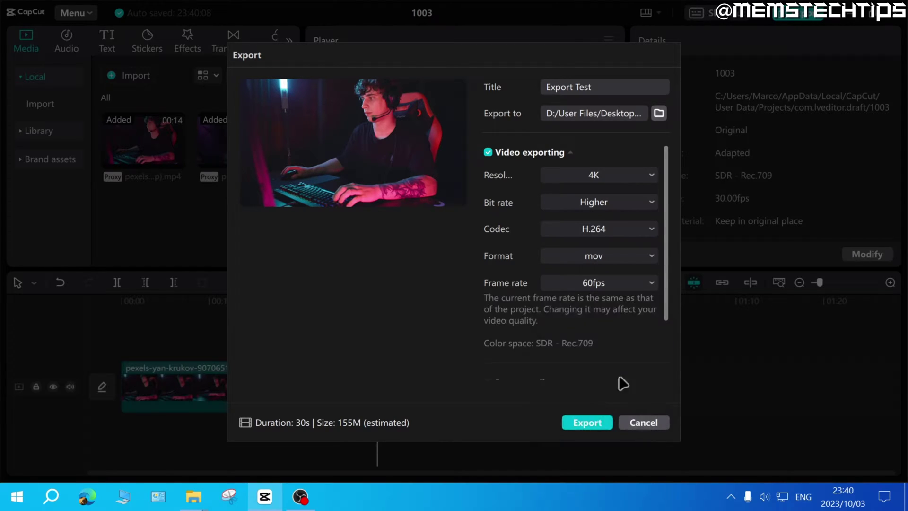
- Cancel the export and add the Cheek pop sound effect on a new track below the clips
scroll(647, 258, down, 3)
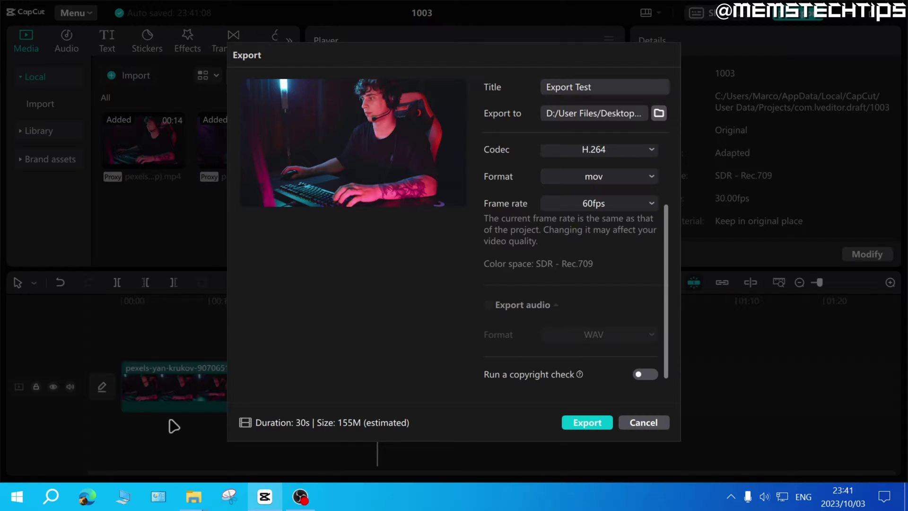
click(657, 425)
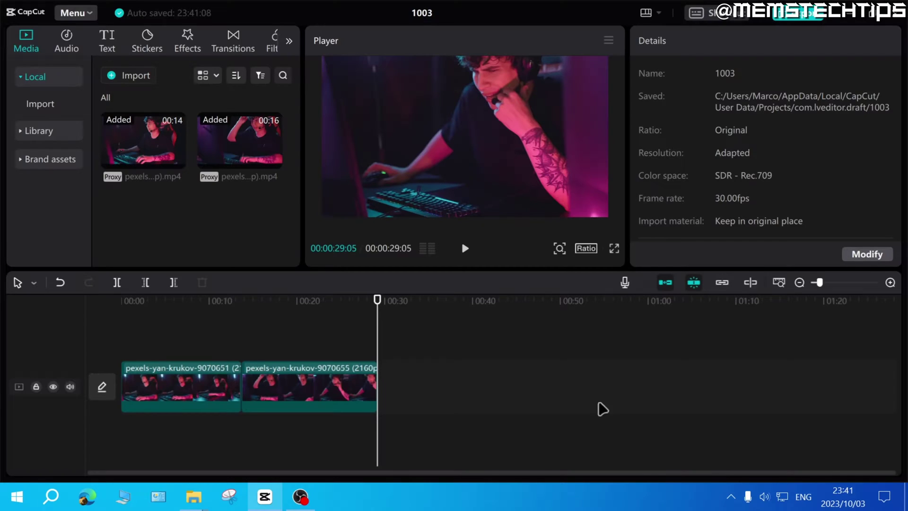
click(66, 41)
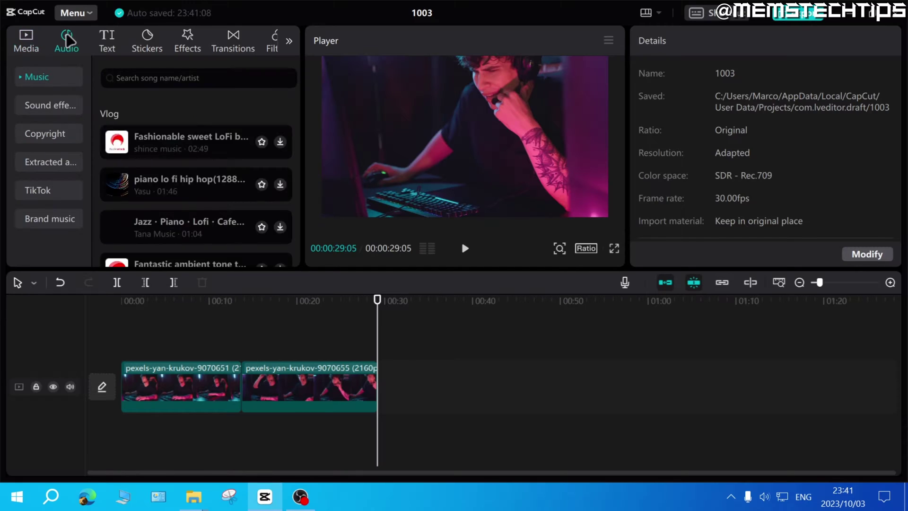
click(47, 105)
drag(121, 138, 122, 420)
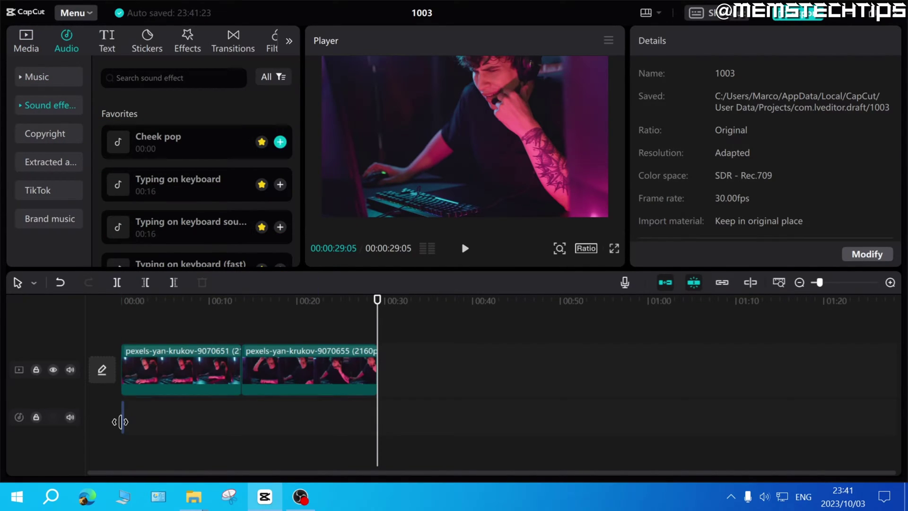
click(798, 14)
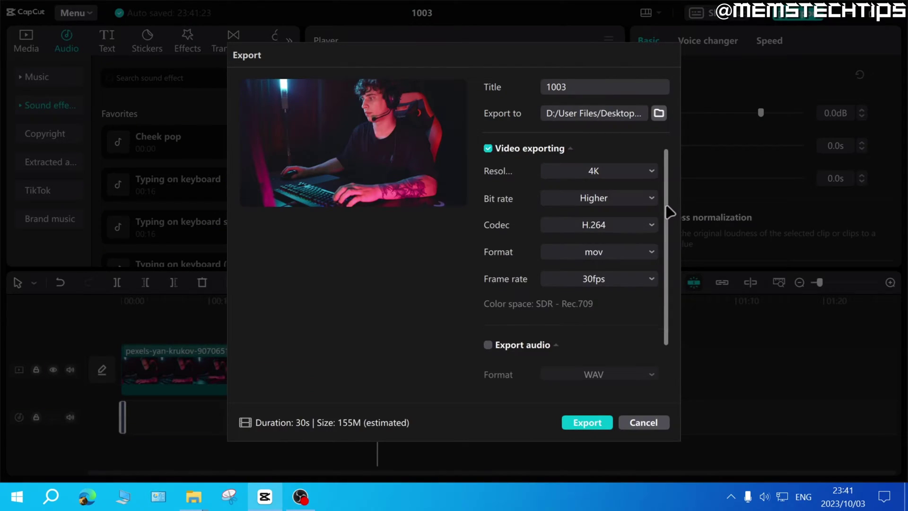
drag(666, 214, 660, 274)
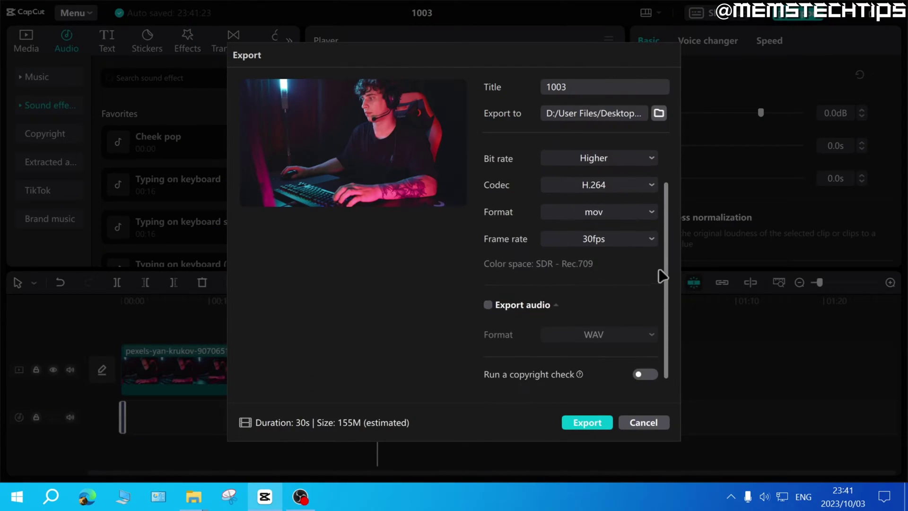
click(489, 306)
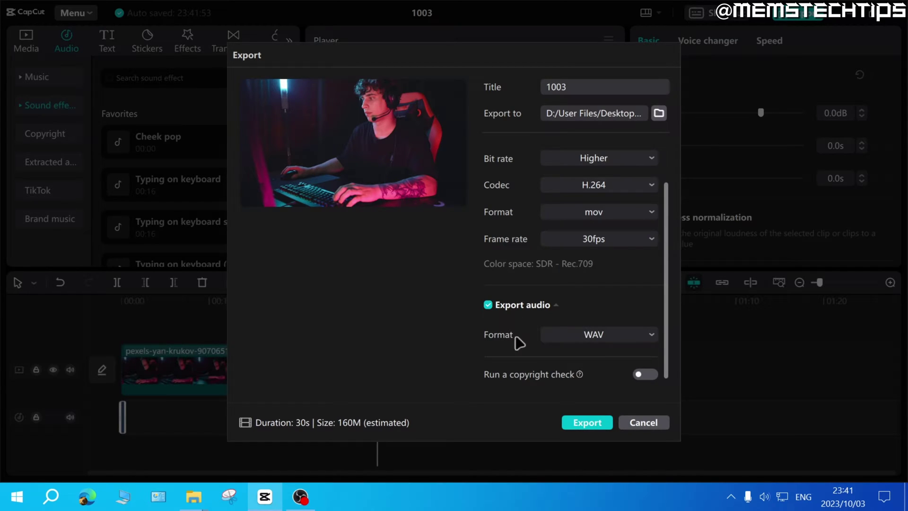
scroll(544, 237, up, 2)
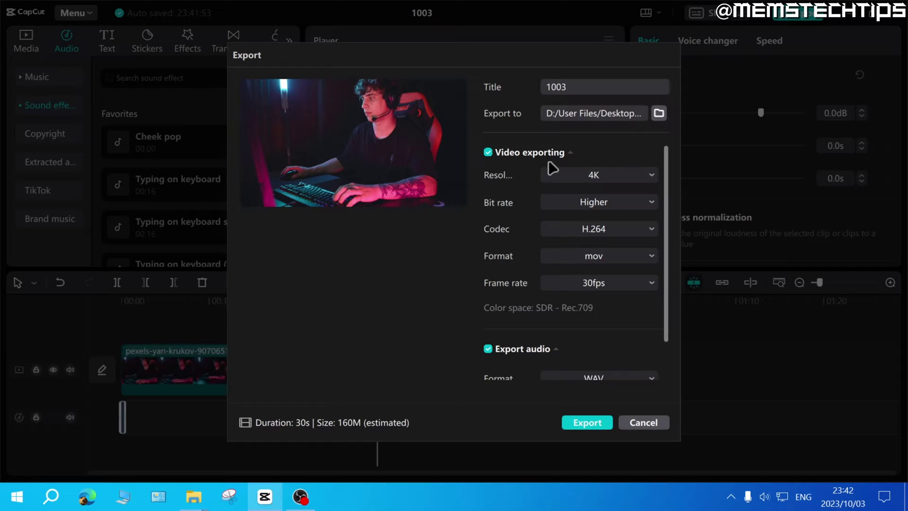
scroll(517, 325, down, 2)
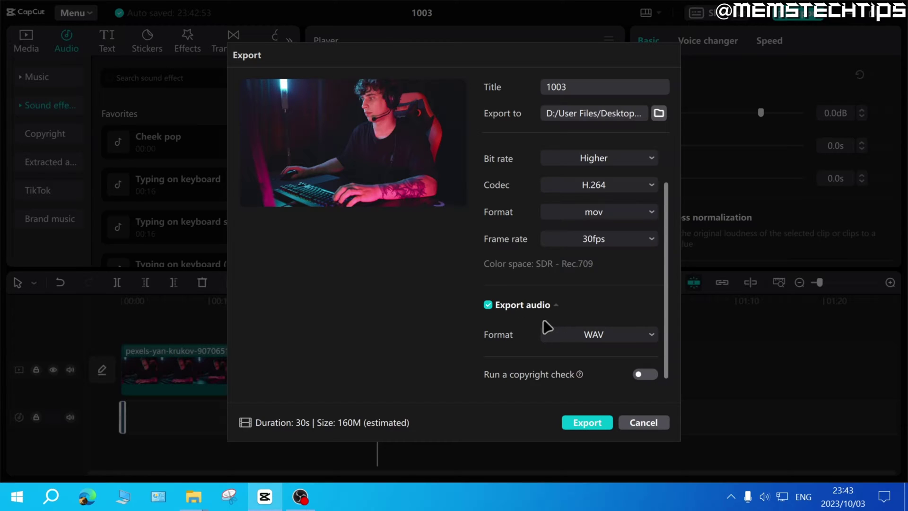
click(651, 339)
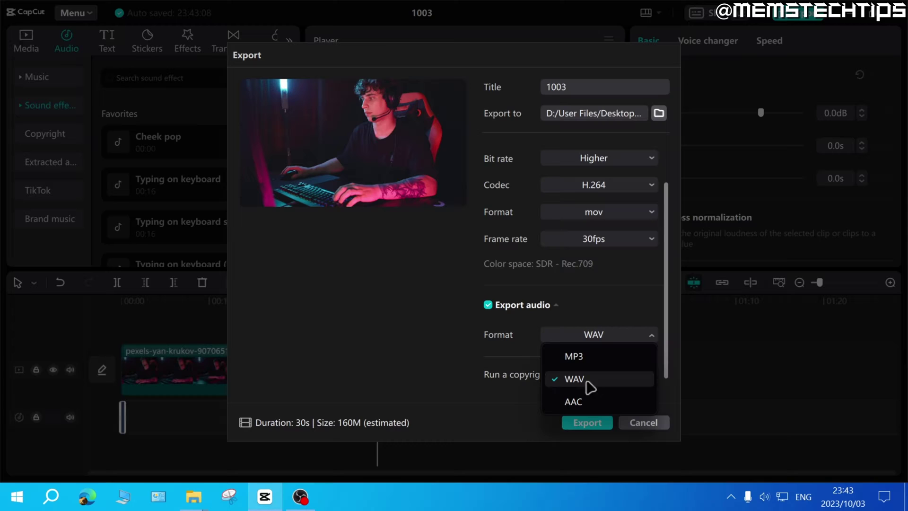
click(612, 380)
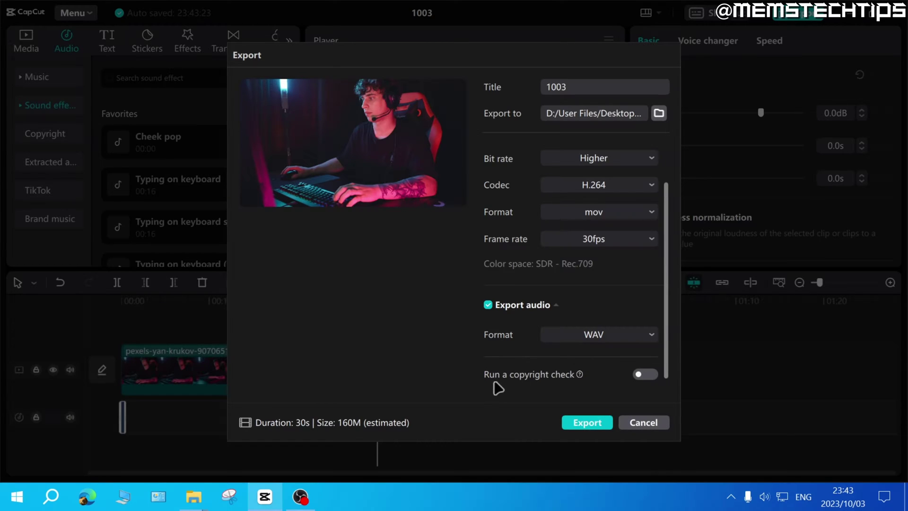
mouse_move(581, 375)
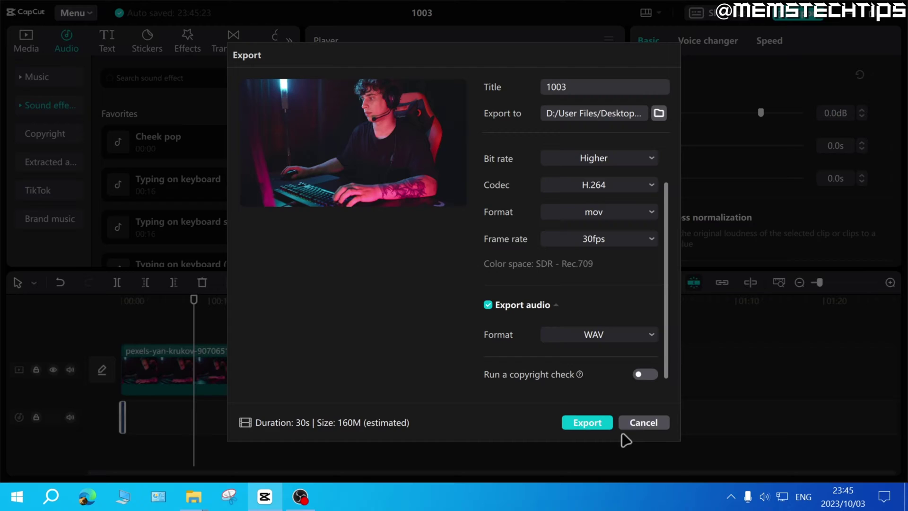
- Cancel the export, return the playhead to the start, and zoom the timeline in
click(641, 426)
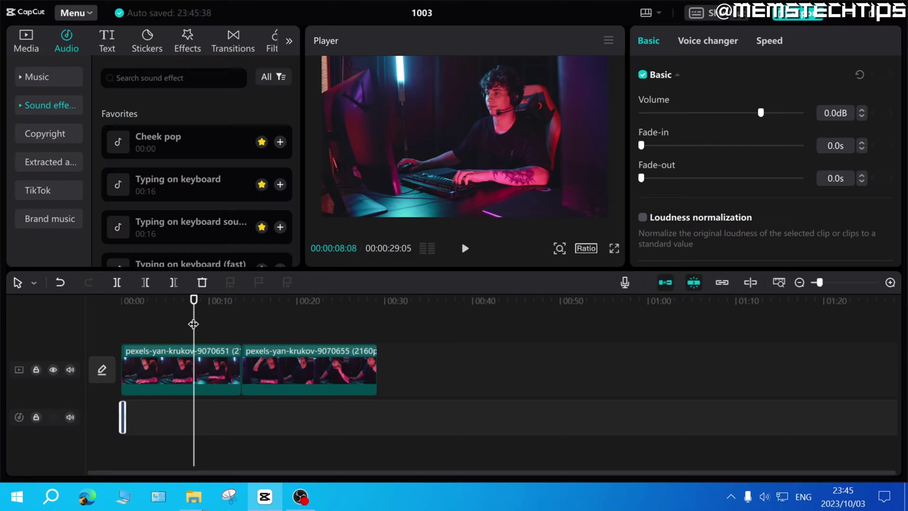
drag(193, 324, 120, 328)
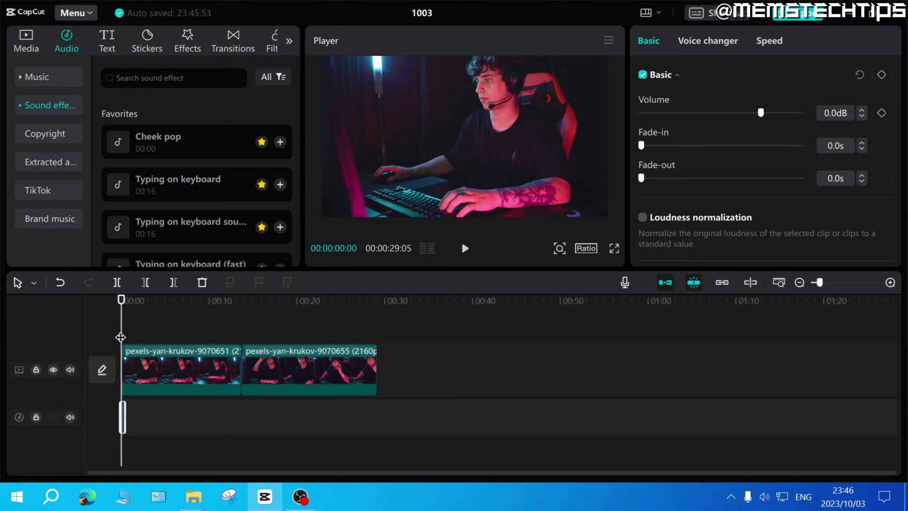
key(ctrl+minus)
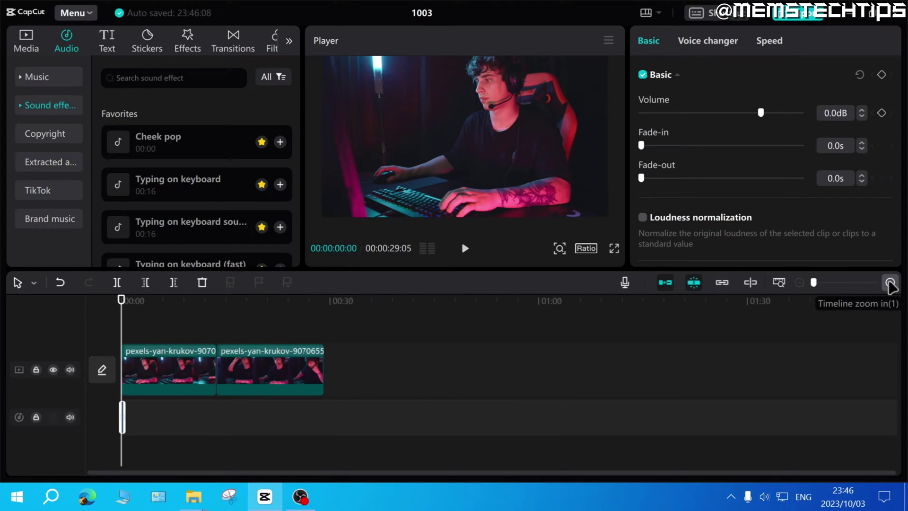
click(891, 283)
click(891, 283)
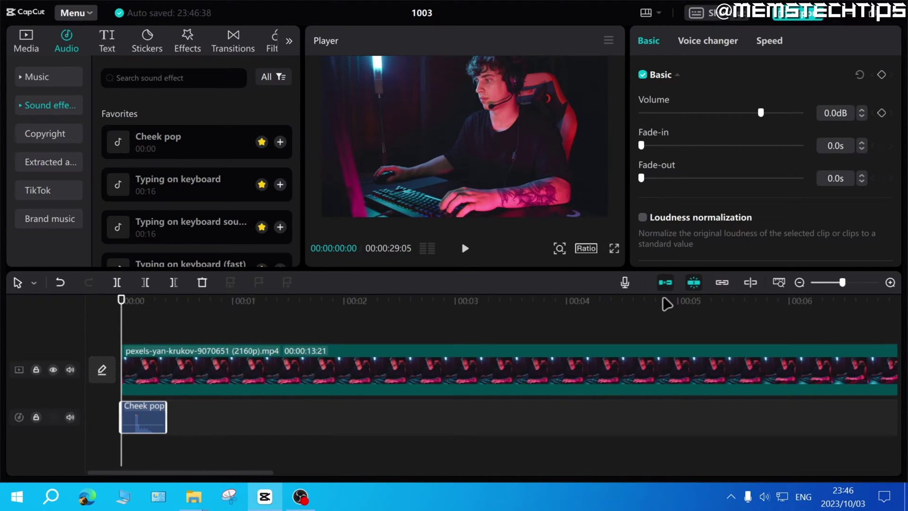
- Mark an in point at 5 seconds, then zoom out to view both clips
click(678, 301)
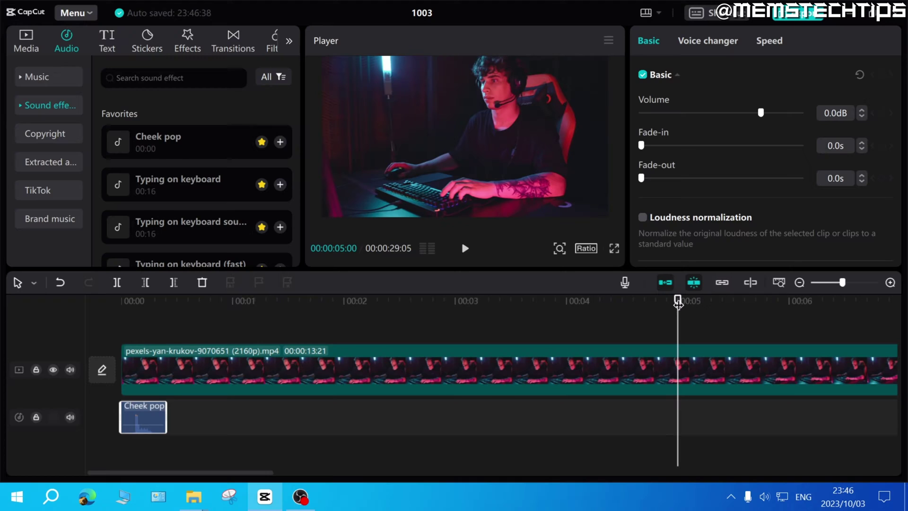
key(i)
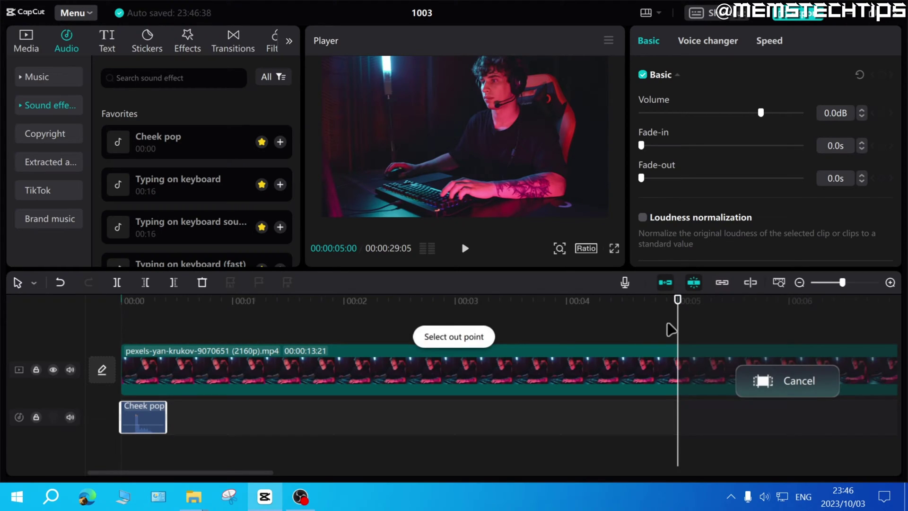
click(800, 283)
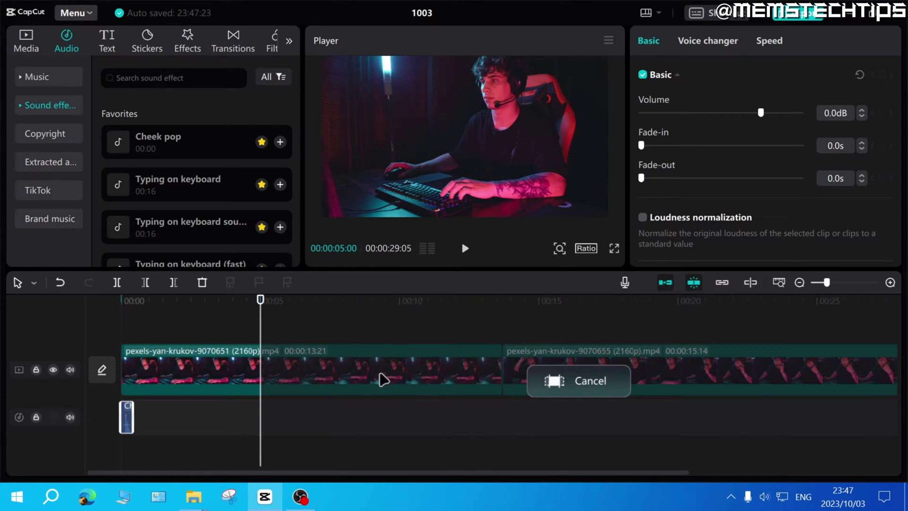
drag(122, 302, 261, 318)
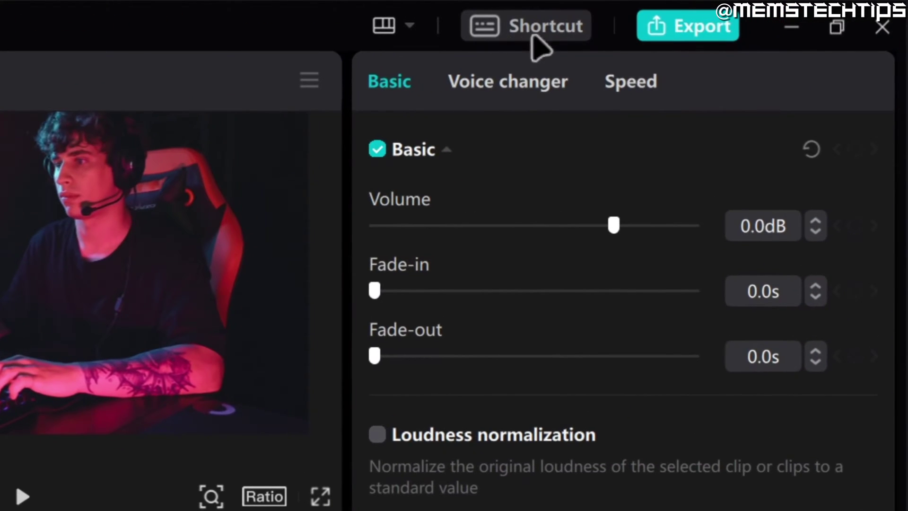
click(517, 29)
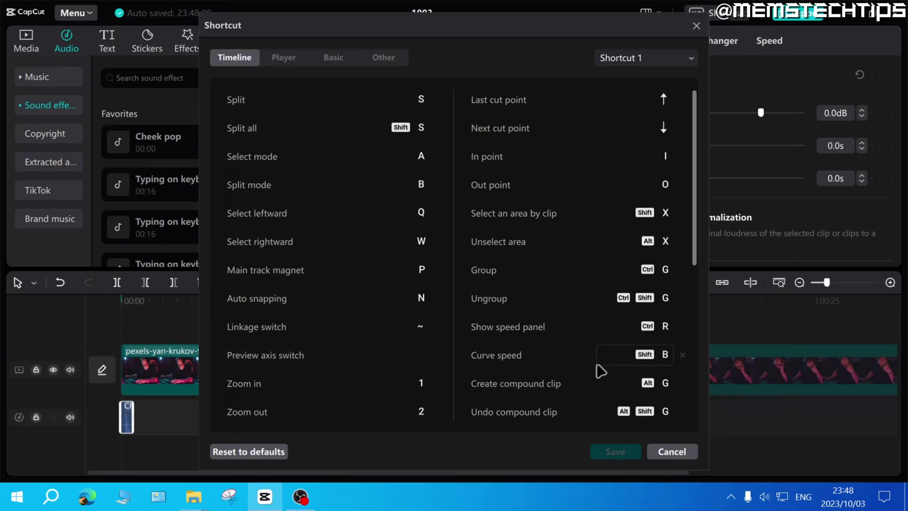
click(673, 452)
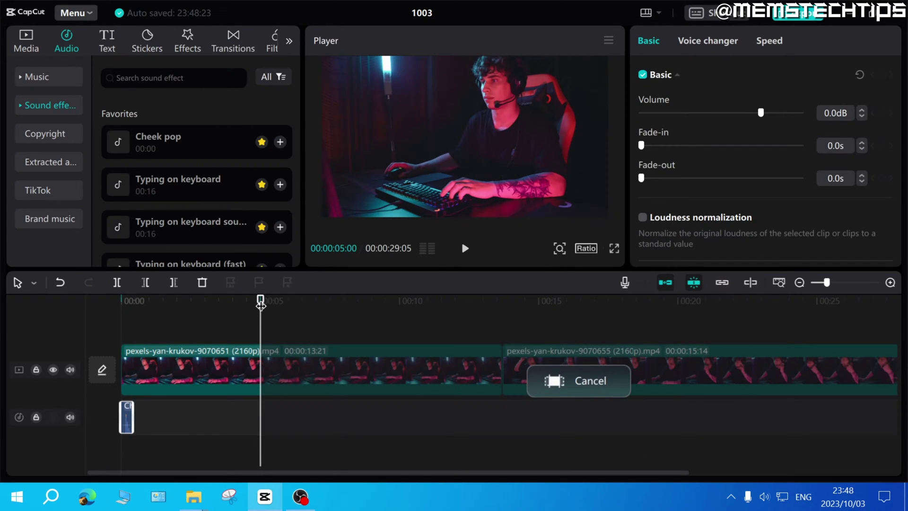
- Mark the section from 00:08:01 to about 13 seconds and move Cheek pop to 8 seconds
drag(260, 305, 345, 308)
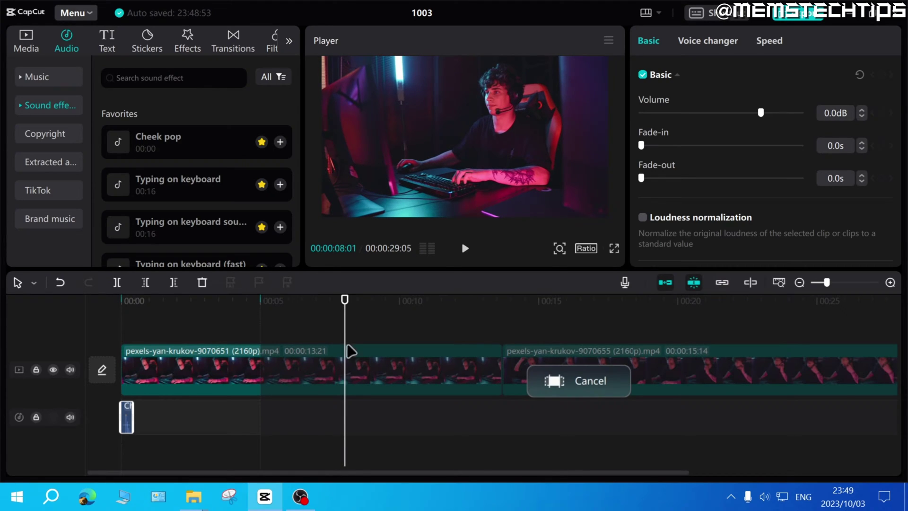
click(358, 376)
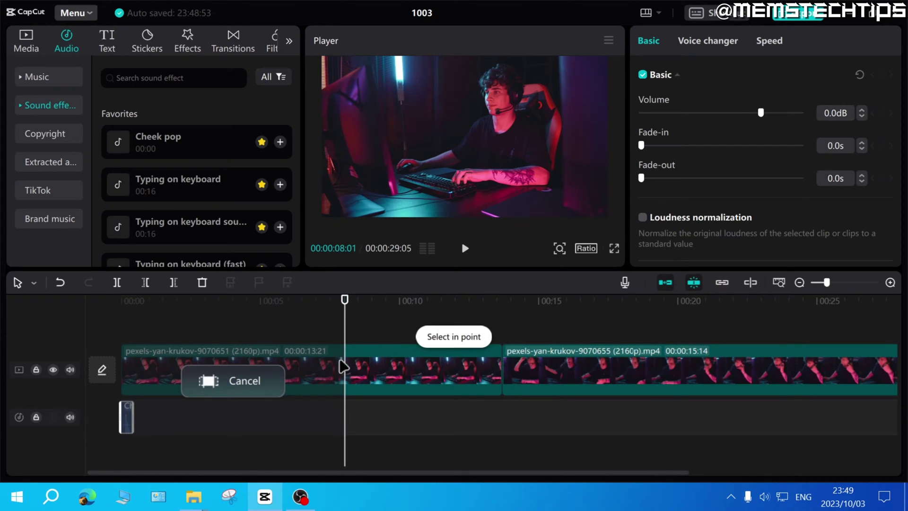
click(343, 367)
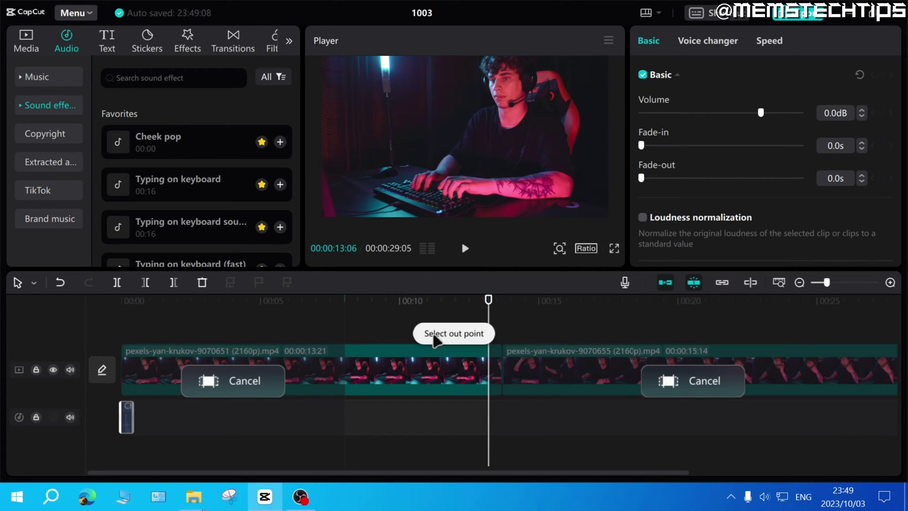
drag(488, 300, 346, 305)
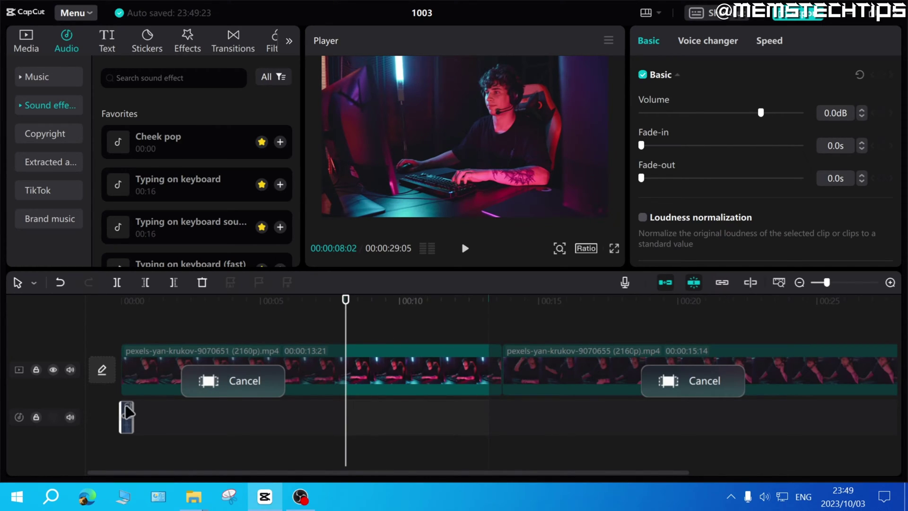
drag(126, 412, 354, 415)
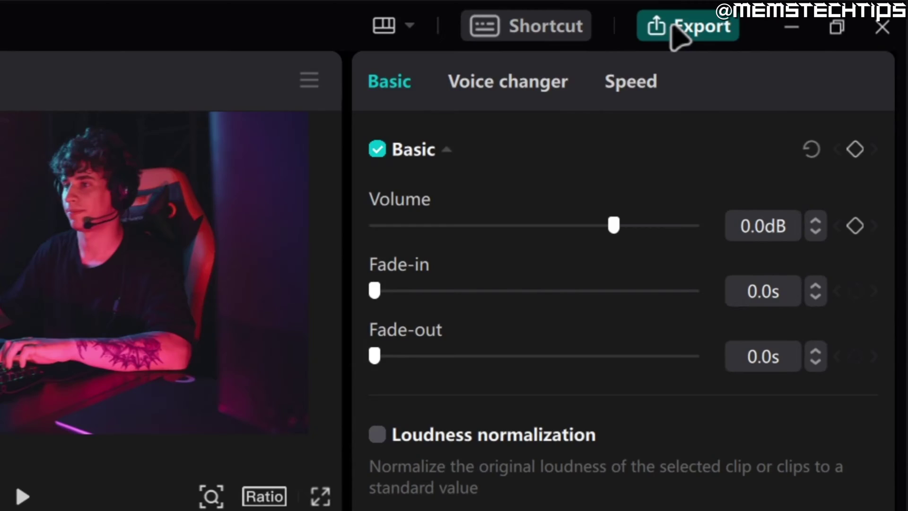
- Export the marked 6-second section titled 'Export Test'
click(681, 36)
click(122, 174)
text(E)
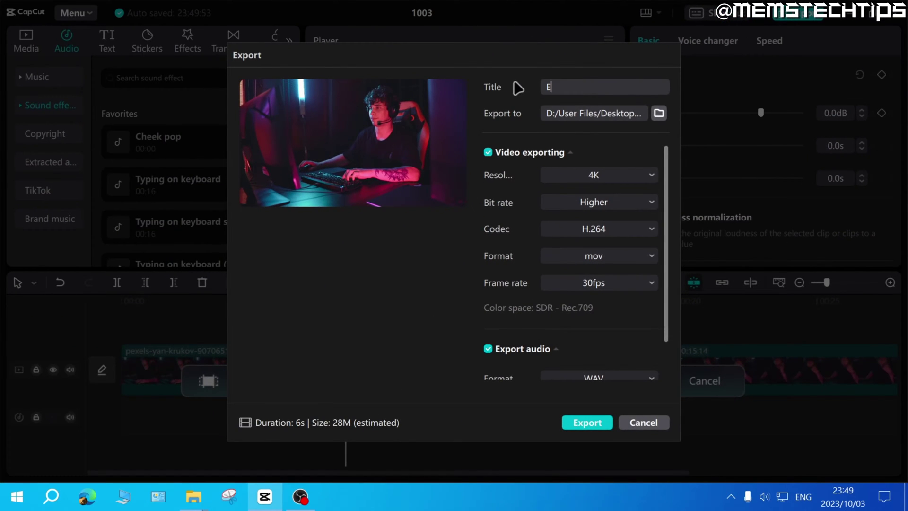
text(xport Test)
click(583, 424)
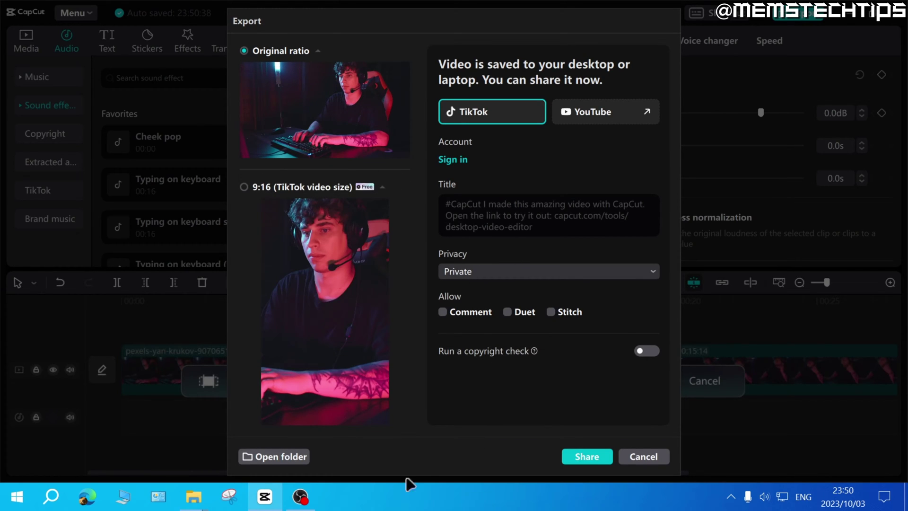
click(283, 457)
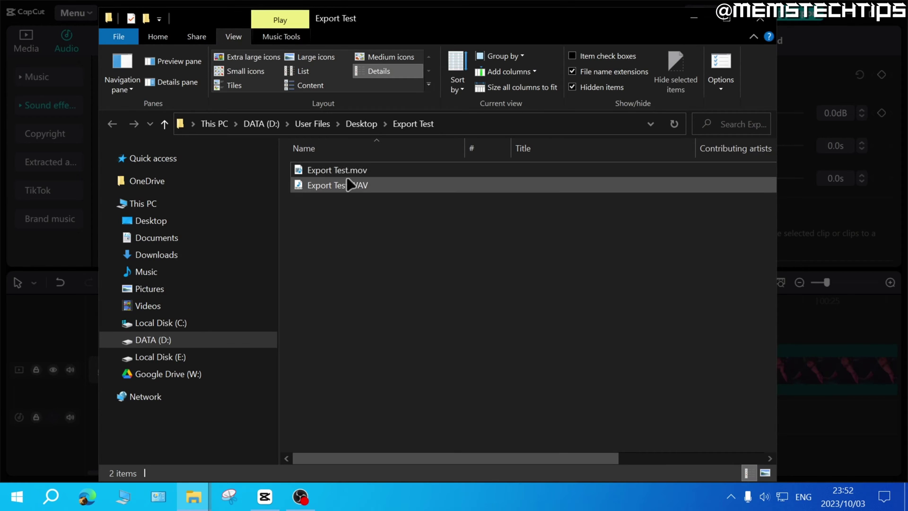
double_click(360, 171)
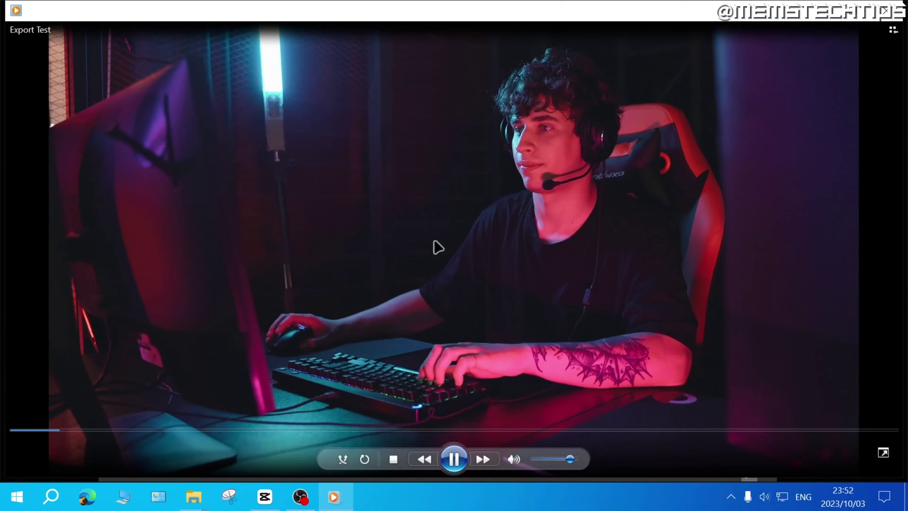
click(896, 9)
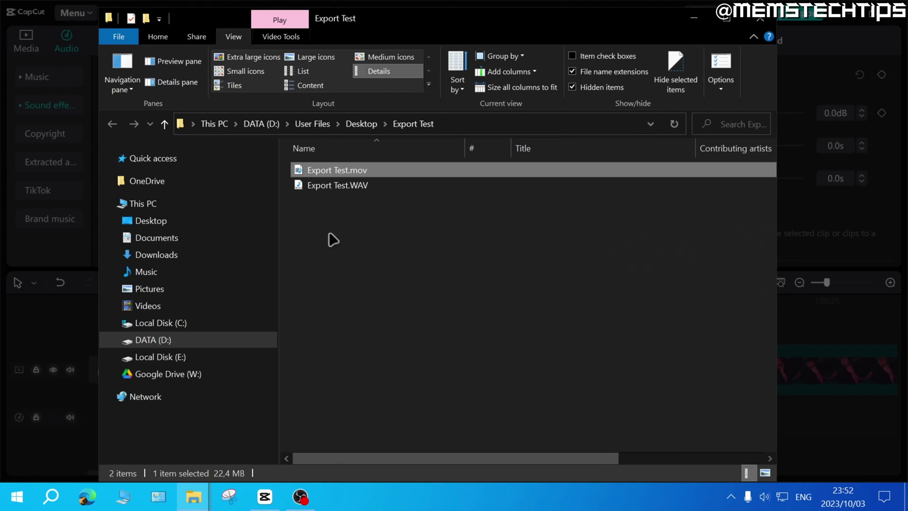
click(319, 189)
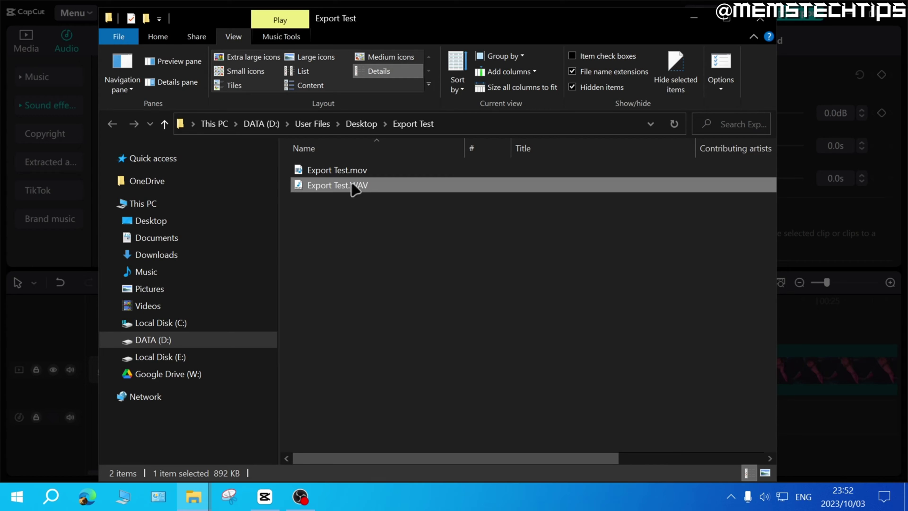
double_click(365, 190)
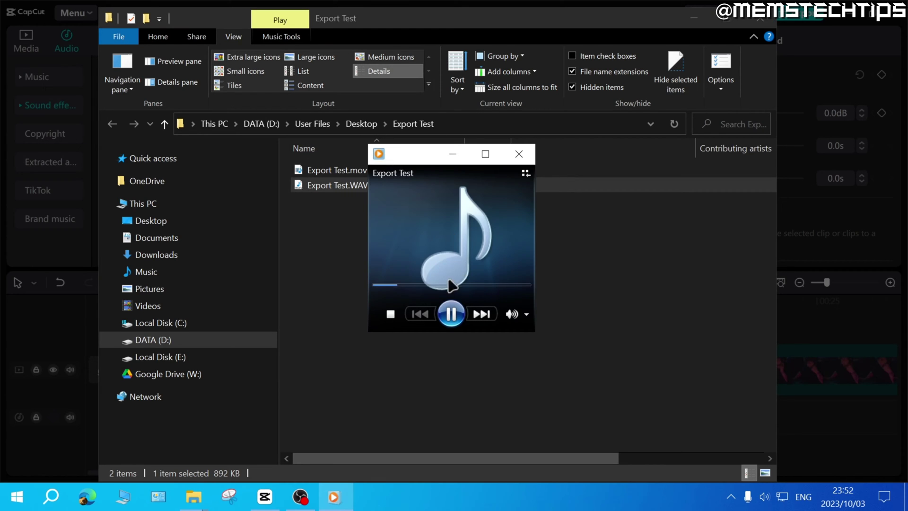